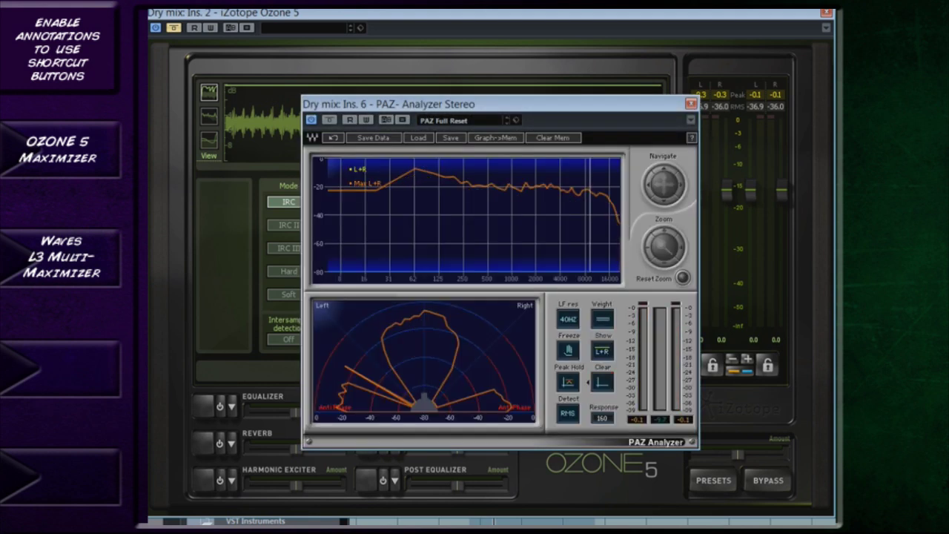
# Step: Bring Ozone 5 forward, switch Intersample detection On, and set the Maximizer margin to -0.1
pyautogui.moveTo(614, 108); pyautogui.dragTo(782, 175)
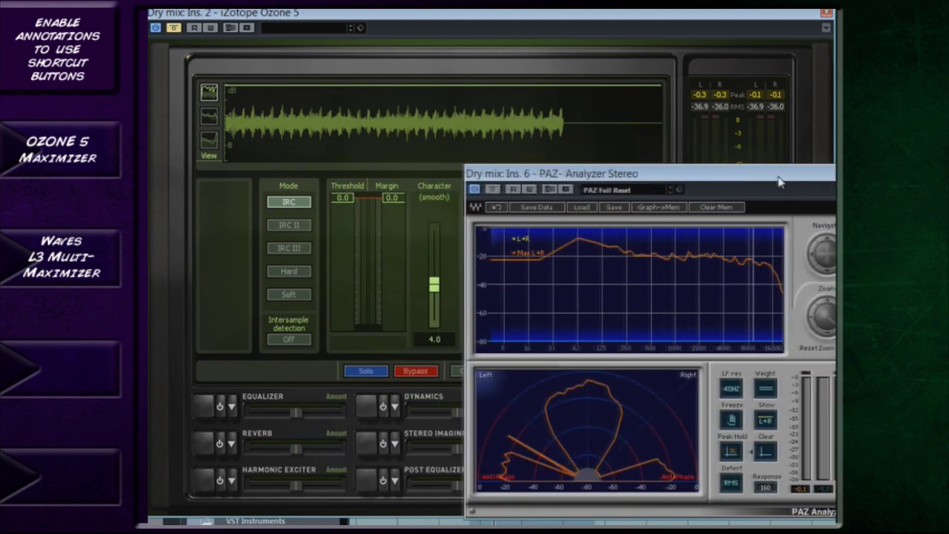
pyautogui.click(779, 149)
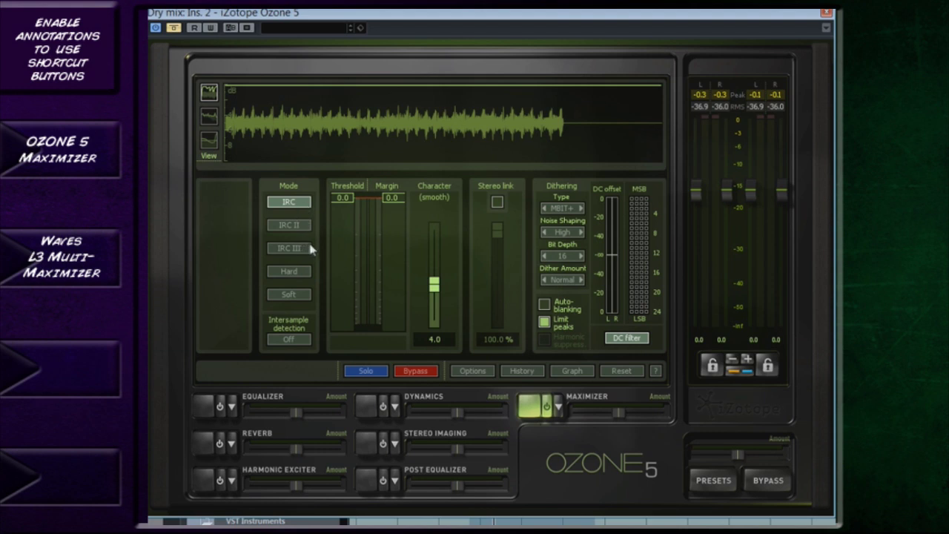
pyautogui.click(305, 339)
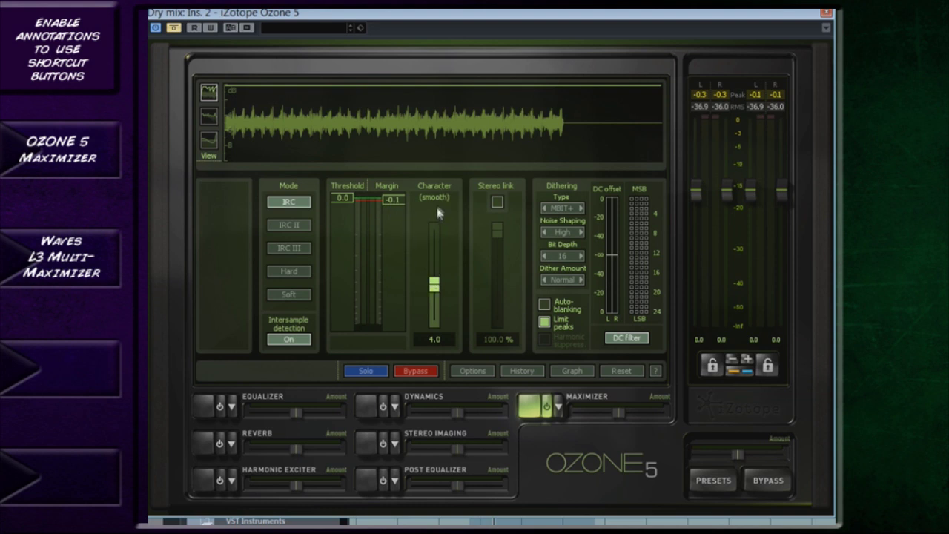
pyautogui.moveTo(434, 287)
pyautogui.mouseDown()
pyautogui.moveTo(435, 227)
pyautogui.moveTo(441, 321)
pyautogui.moveTo(443, 281)
pyautogui.mouseUp()
# Step: Turn on 100% Stereo link in the Maximizer, leaving Limit peaks checked in Dithering
pyautogui.click(498, 203)
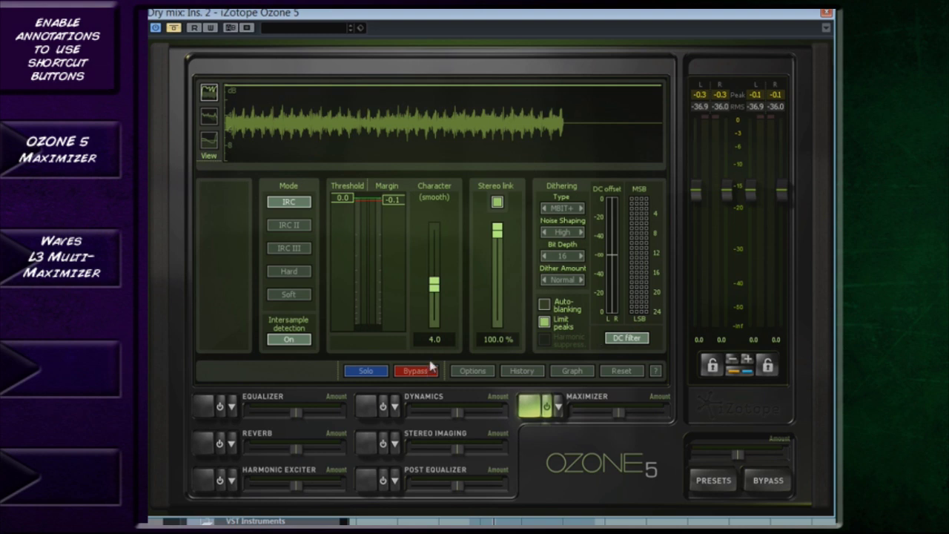
pyautogui.click(550, 324)
pyautogui.click(547, 323)
# Step: Play the mix, drag Threshold to -2.0 then -1.2, and compare bypassed versus processed sound
pyautogui.moveTo(397, 15); pyautogui.dragTo(409, 65)
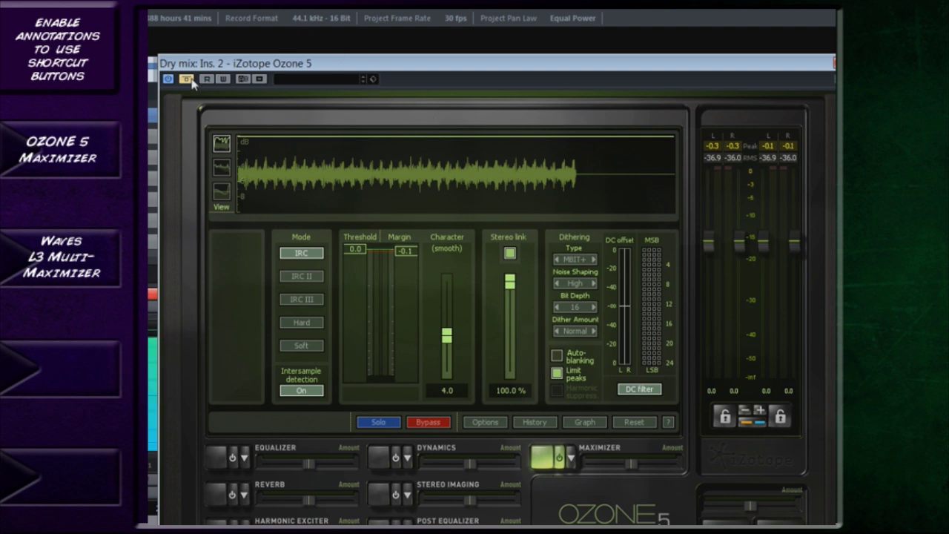
pyautogui.press('space')
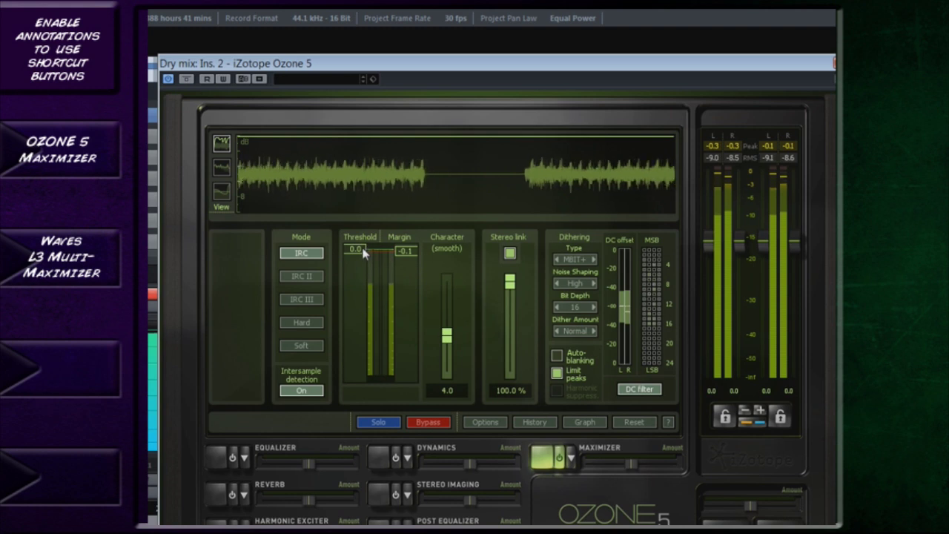
pyautogui.moveTo(363, 253); pyautogui.dragTo(365, 291)
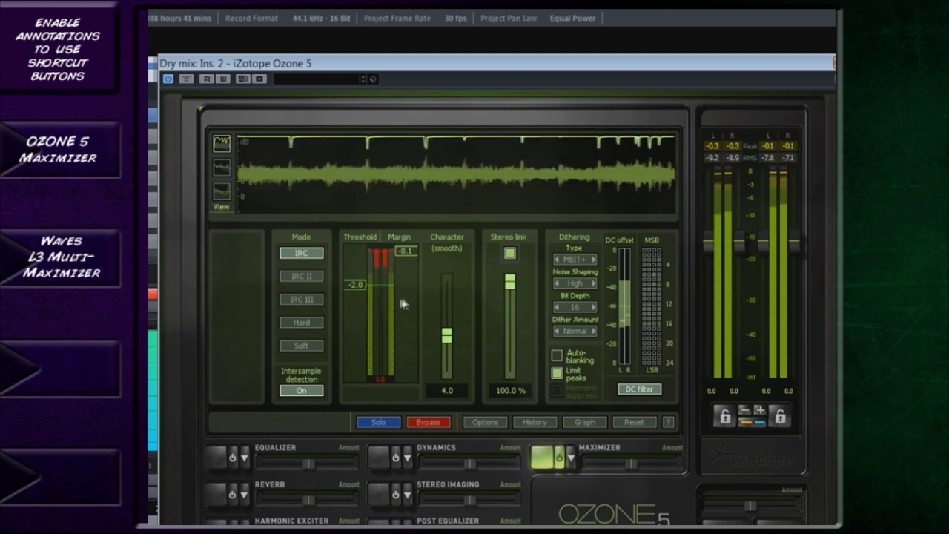
pyautogui.moveTo(362, 292); pyautogui.dragTo(361, 275)
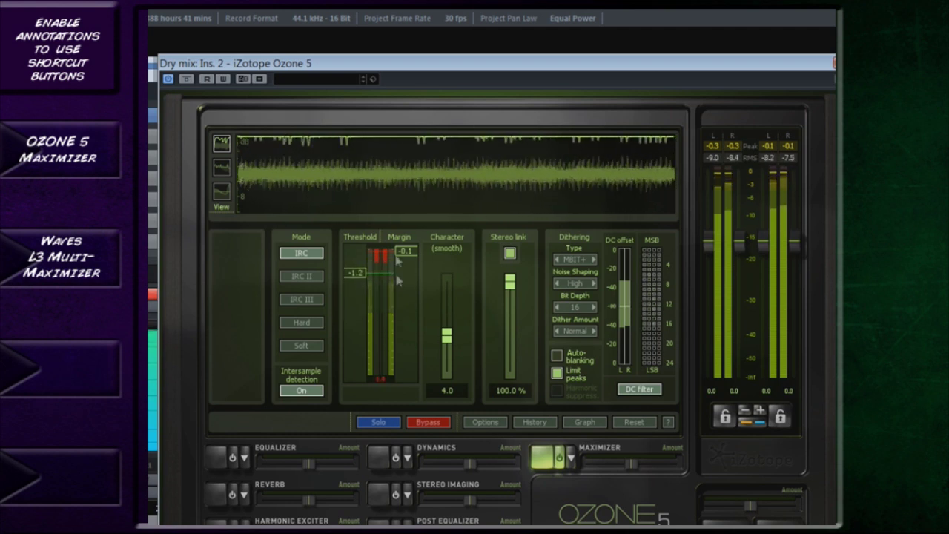
pyautogui.click(188, 79)
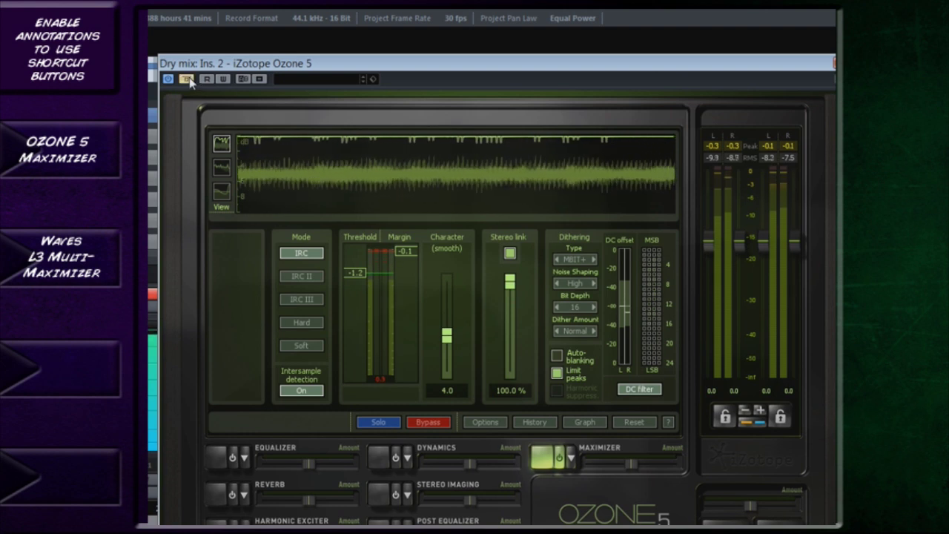
pyautogui.click(189, 78)
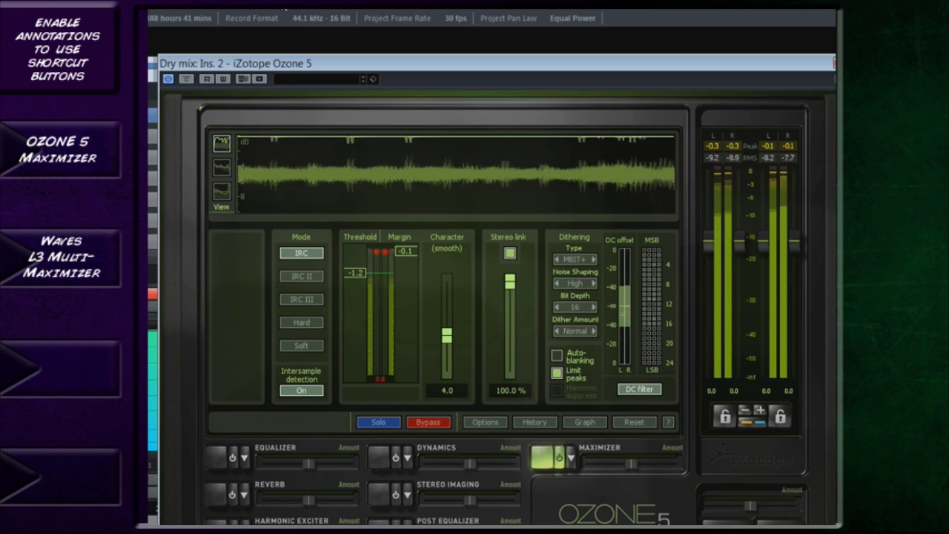
pyautogui.press('space')
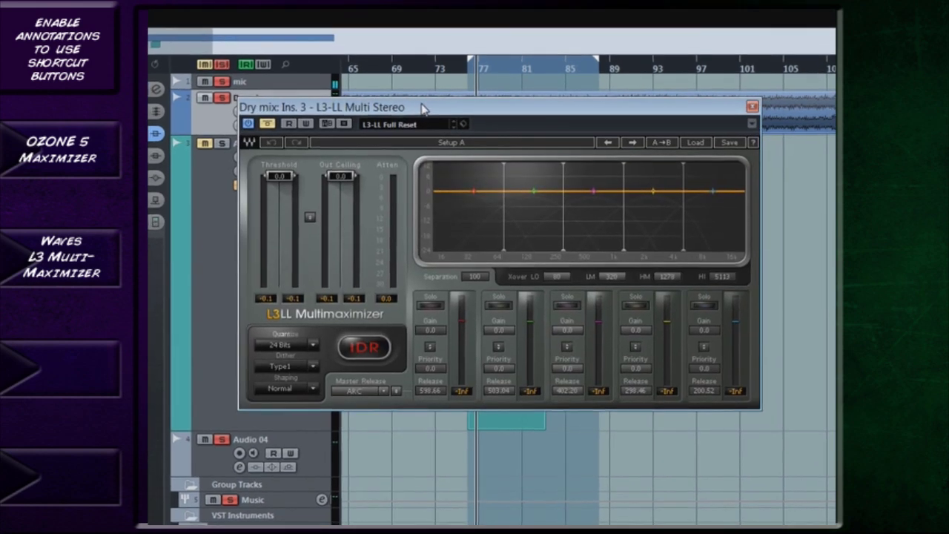
# Step: Reposition the L3-LL plugin window down, then up and left over the arrangement
pyautogui.moveTo(430, 123); pyautogui.dragTo(446, 238)
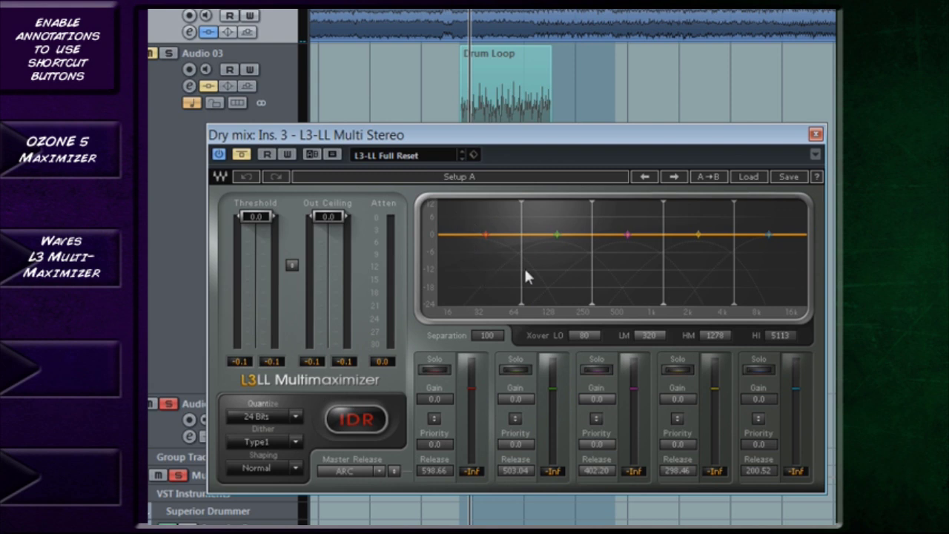
pyautogui.moveTo(537, 141); pyautogui.dragTo(527, 98)
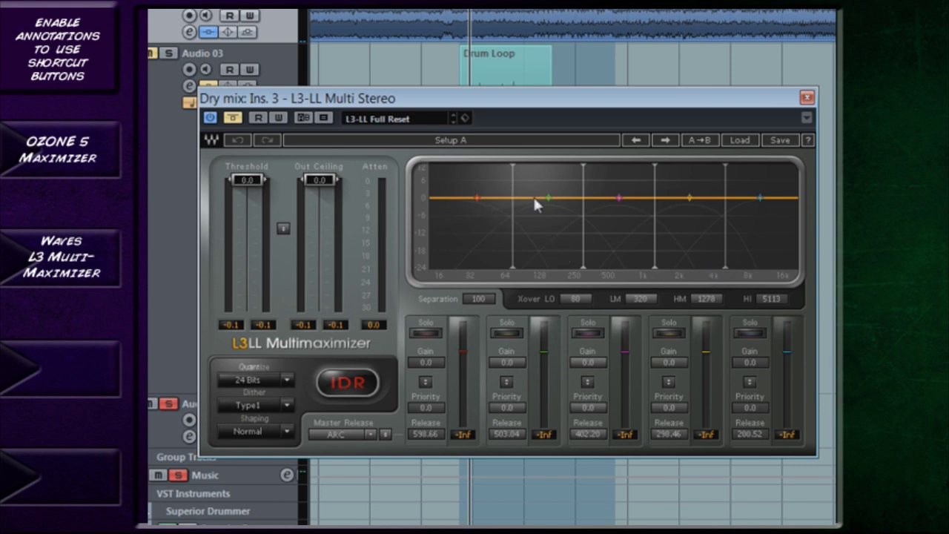
# Step: Drag band 2's green marker down until Priority reads -3.7 and the crossover sits at 313 Hz
pyautogui.moveTo(549, 196)
pyautogui.mouseDown()
pyautogui.moveTo(550, 212)
pyautogui.moveTo(540, 193)
pyautogui.mouseUp()
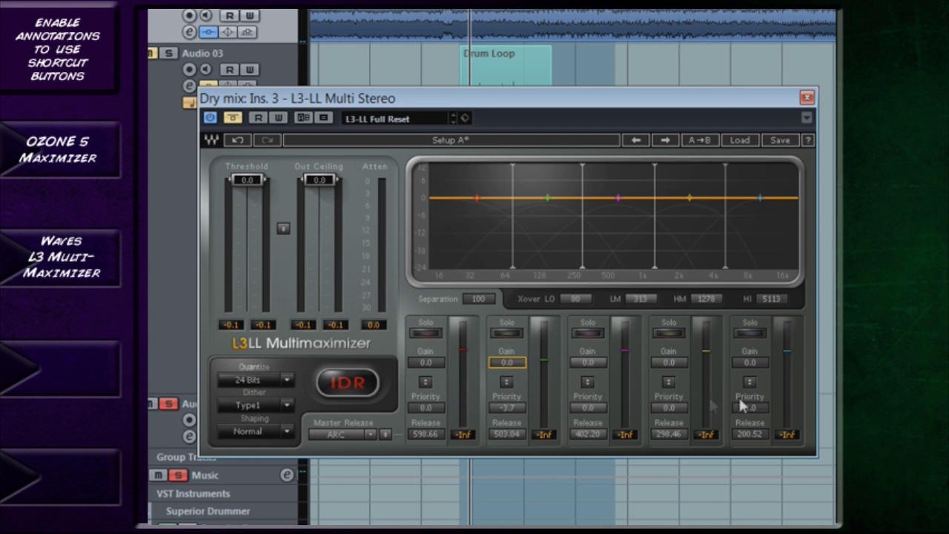
# Step: Enter 0 in band 2's Priority field, then fine-tune it to -0.1
pyautogui.click(519, 409)
pyautogui.write('0')
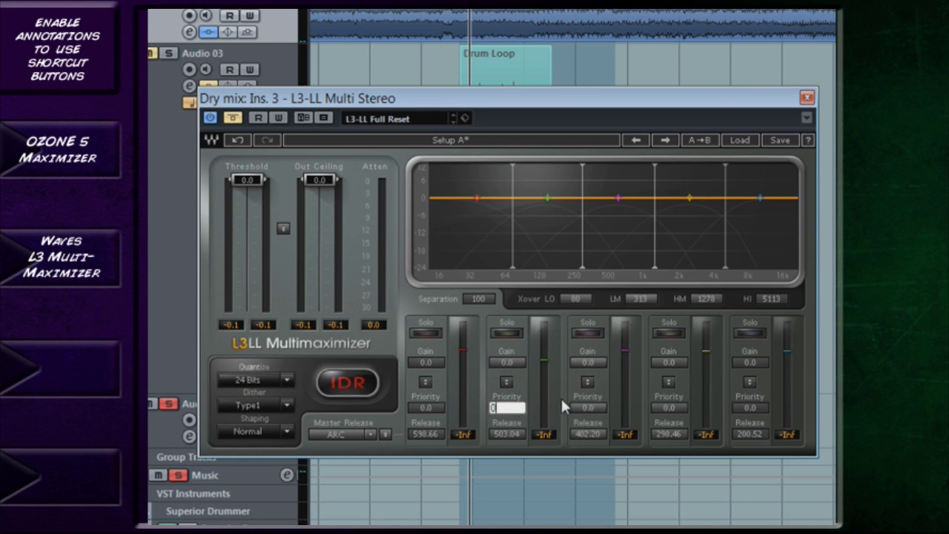
pyautogui.press('Return')
pyautogui.moveTo(517, 416)
pyautogui.mouseDown()
pyautogui.moveTo(521, 441)
pyautogui.moveTo(525, 412)
pyautogui.mouseUp()
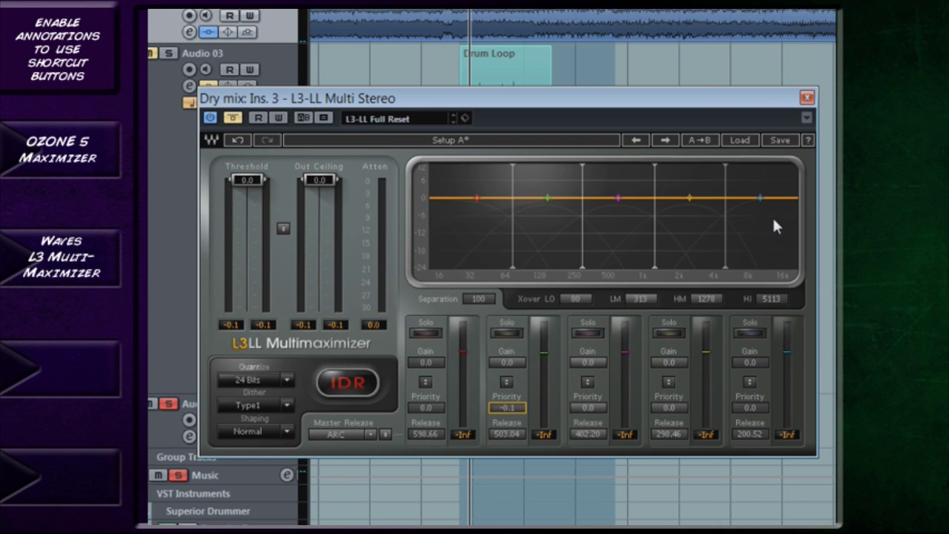
# Step: Nudge the Out Ceiling handle and drag the Threshold slider down to -7.0
pyautogui.moveTo(319, 181); pyautogui.dragTo(321, 190)
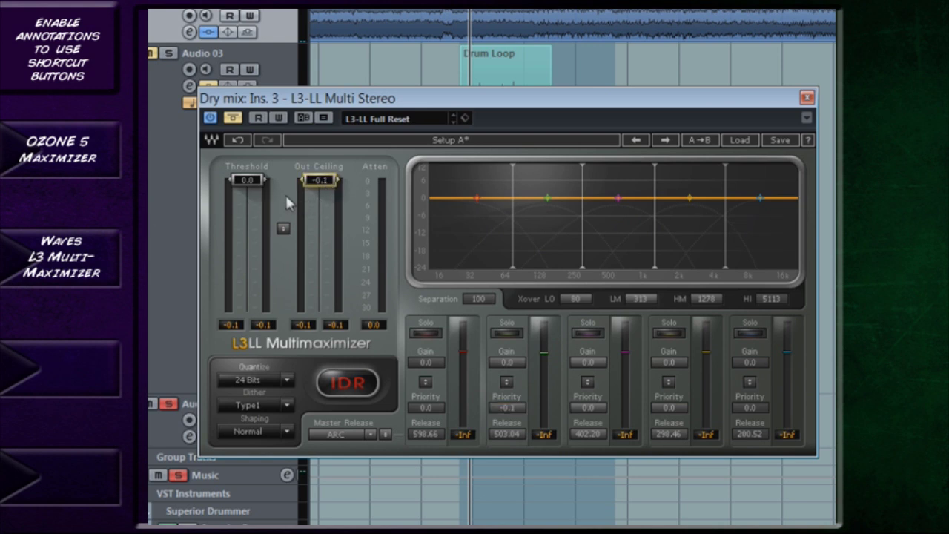
pyautogui.moveTo(247, 181); pyautogui.dragTo(245, 274)
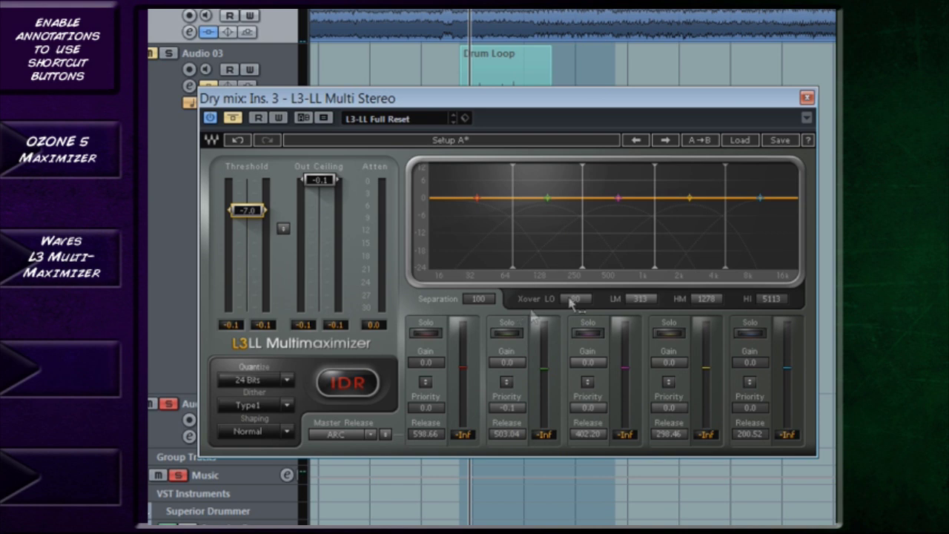
# Step: With the mix playing un-bypassed, set bands 1–2 priority to -12.0 and band 3 to 12.0
pyautogui.press('space')
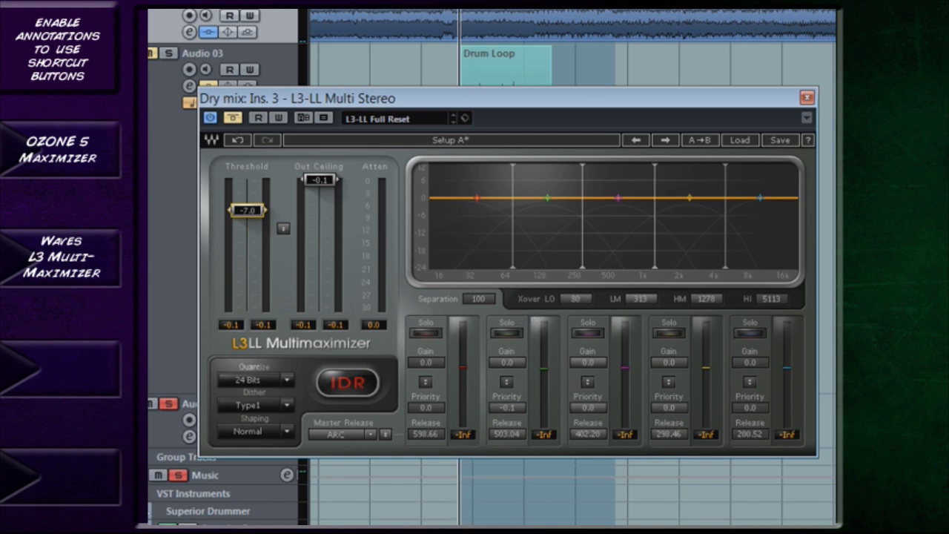
pyautogui.click(233, 118)
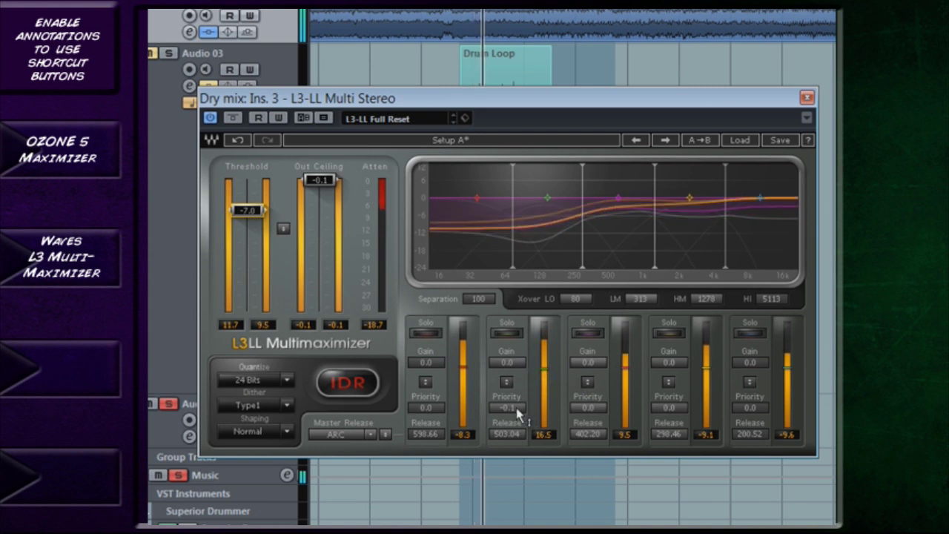
pyautogui.moveTo(519, 413); pyautogui.dragTo(519, 470)
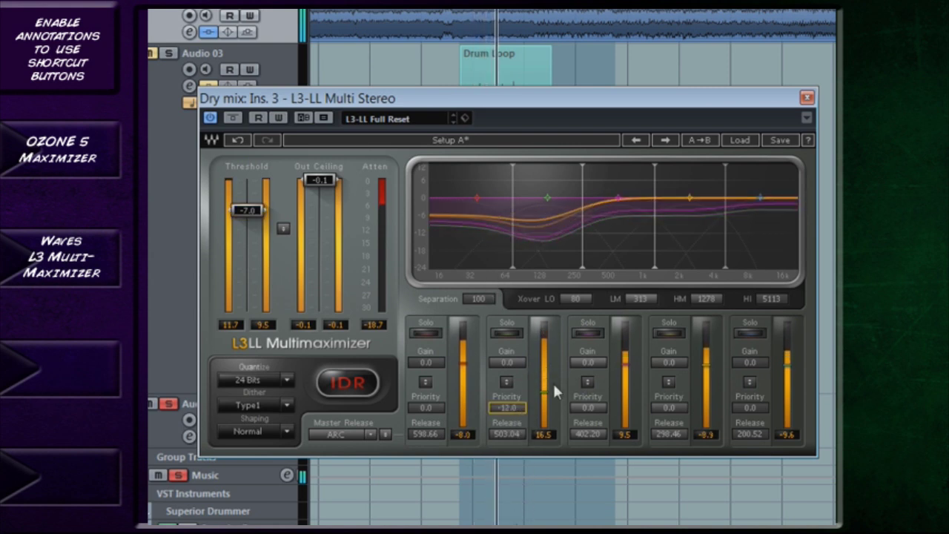
pyautogui.moveTo(430, 410); pyautogui.dragTo(437, 412)
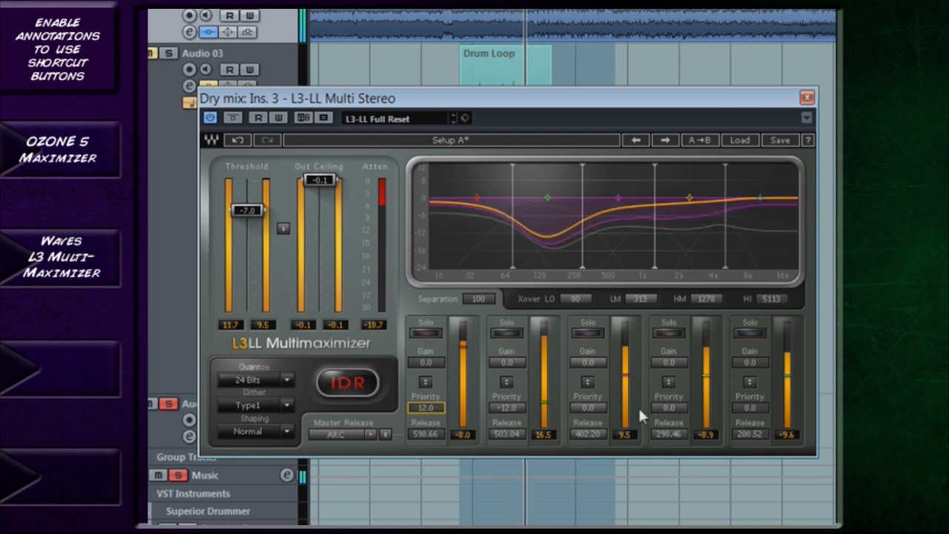
pyautogui.moveTo(589, 410); pyautogui.dragTo(590, 460)
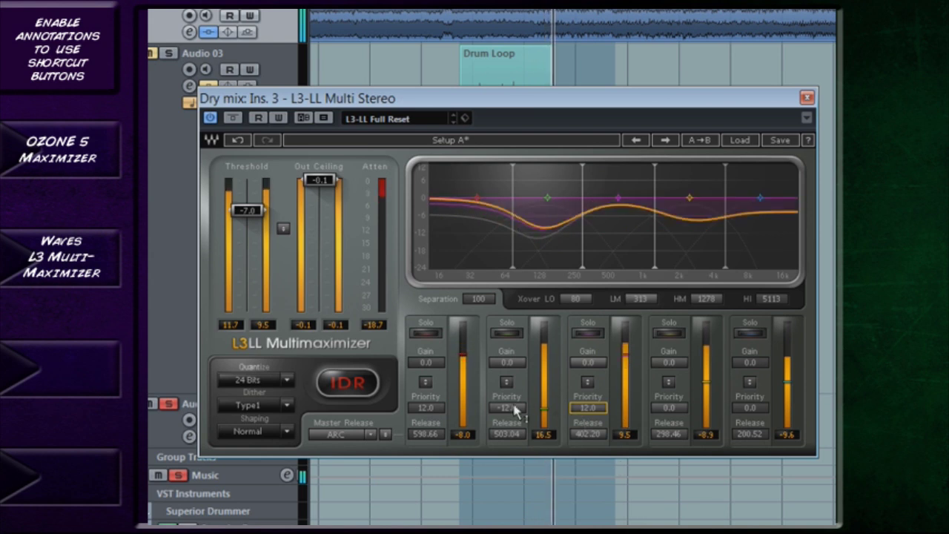
pyautogui.moveTo(511, 411); pyautogui.dragTo(502, 163)
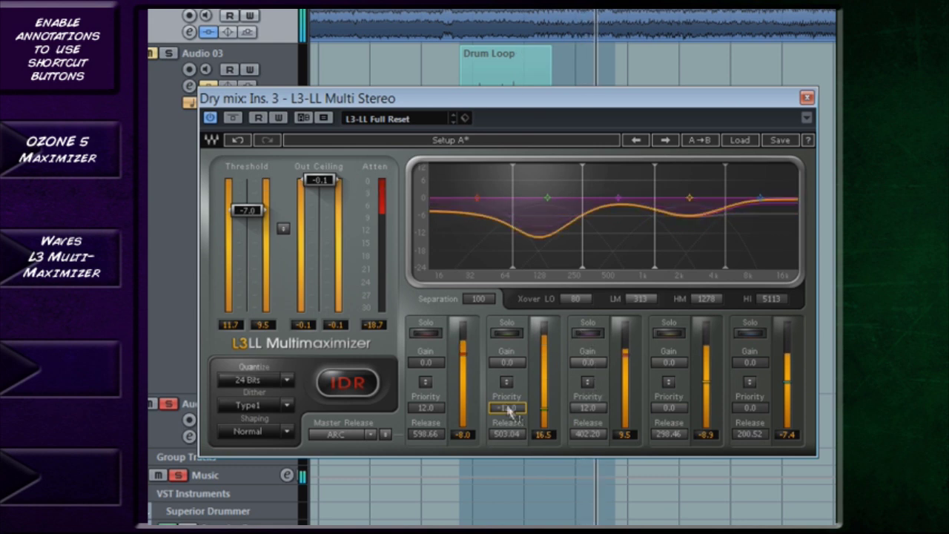
pyautogui.press('space')
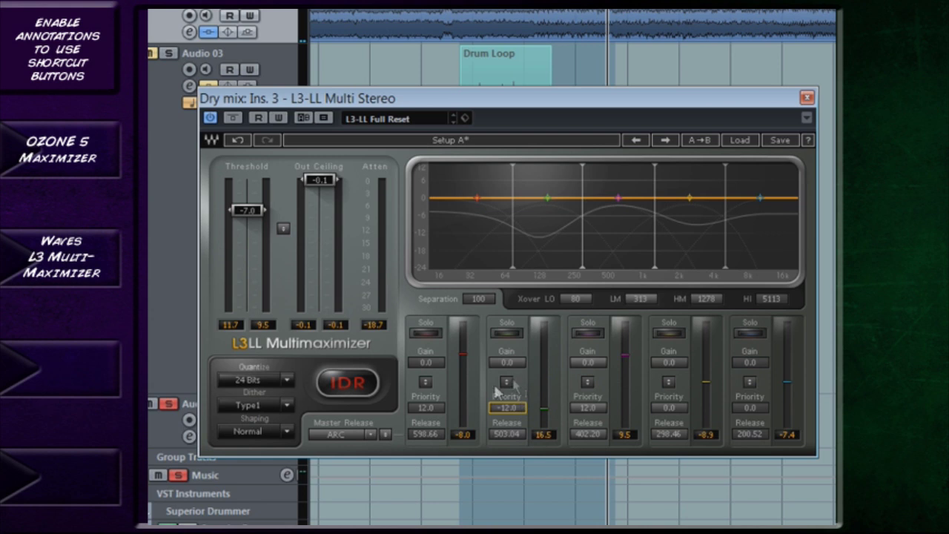
# Step: Set the Priority fields of bands 1, 2 and 3 to 0.0
pyautogui.moveTo(527, 419)
pyautogui.mouseDown()
pyautogui.moveTo(527, 381)
pyautogui.moveTo(521, 410)
pyautogui.mouseUp()
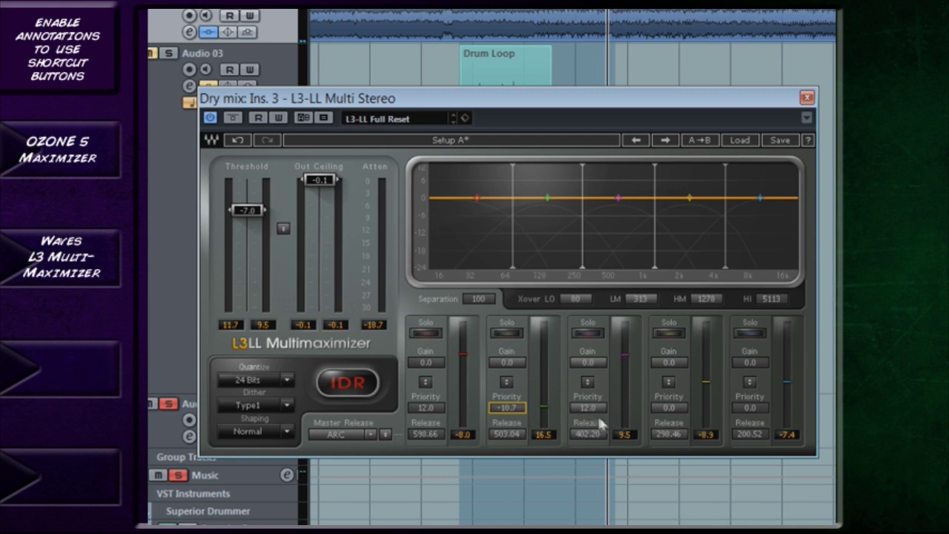
pyautogui.click(511, 408)
pyautogui.click(427, 408)
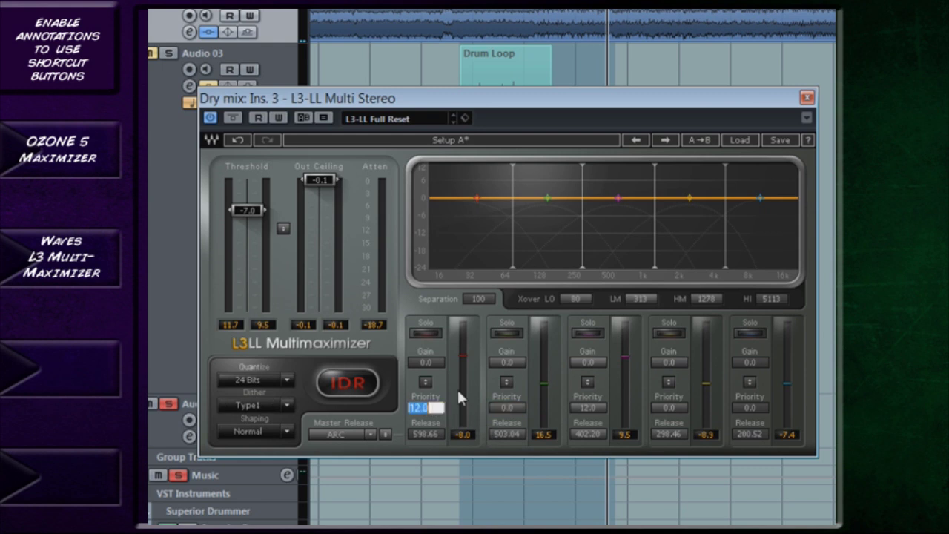
pyautogui.write('0')
pyautogui.press('Return')
pyautogui.click(589, 409)
pyautogui.write('0')
pyautogui.press('Return')
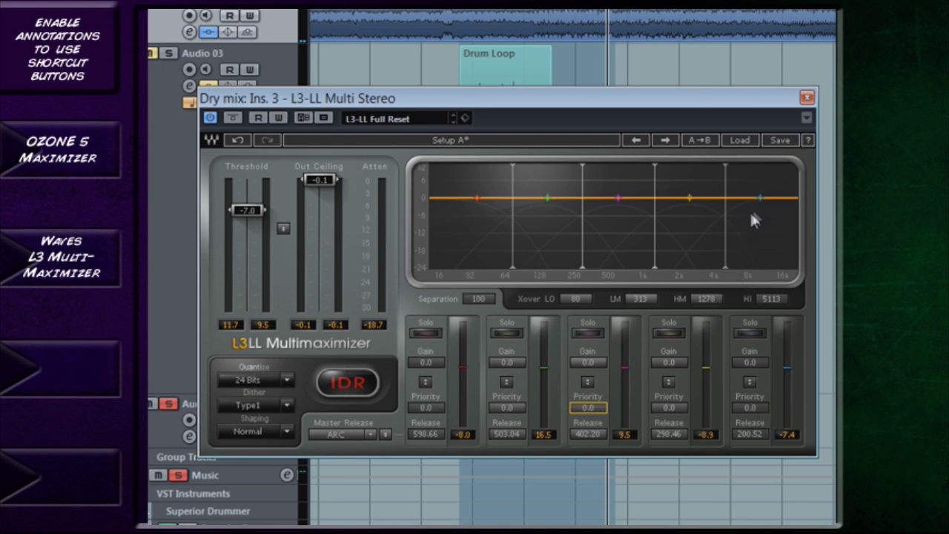
# Step: Set band 5 priority to -5.5, band 4 to -2.0, and the low crossover to 71 Hz
pyautogui.moveTo(764, 411); pyautogui.dragTo(769, 499)
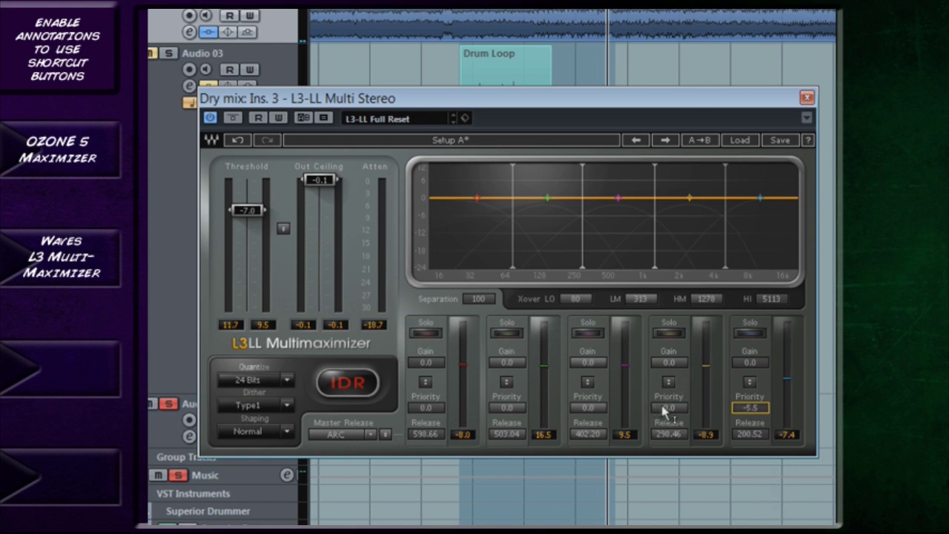
pyautogui.moveTo(669, 408); pyautogui.dragTo(665, 445)
pyautogui.moveTo(523, 276); pyautogui.dragTo(512, 215)
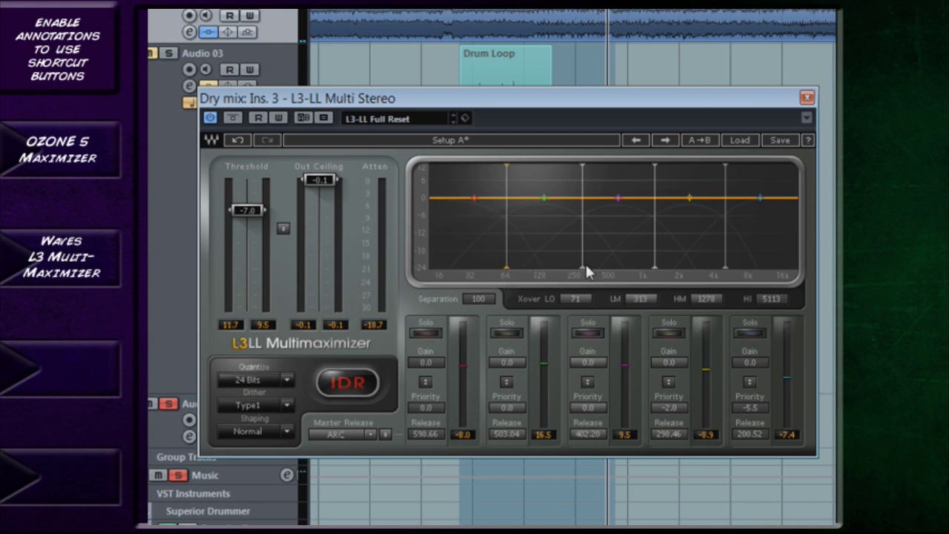
# Step: Move the L3-LL crossovers to 198, 1000 and 4655 Hz and raise the threshold to 0.0
pyautogui.moveTo(584, 267); pyautogui.dragTo(567, 268)
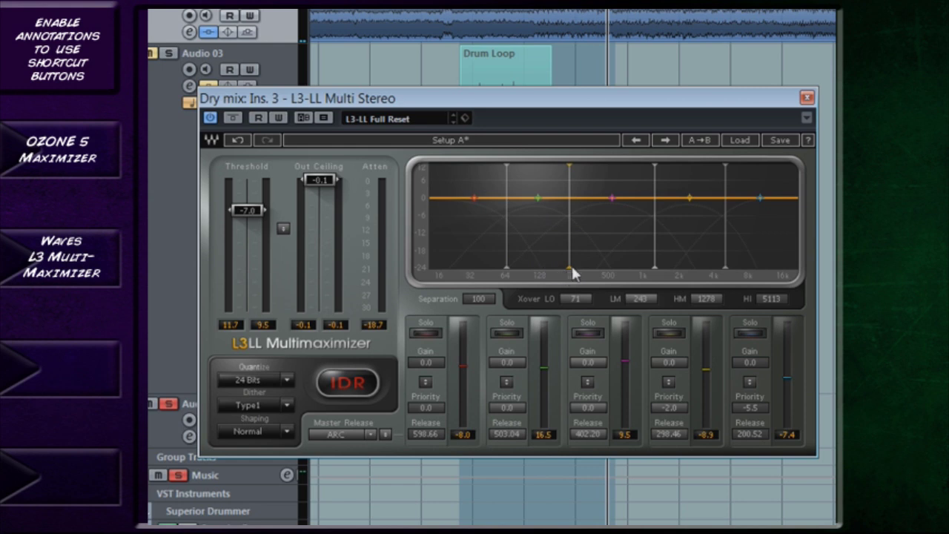
pyautogui.moveTo(570, 269); pyautogui.dragTo(558, 269)
pyautogui.moveTo(655, 269); pyautogui.dragTo(642, 269)
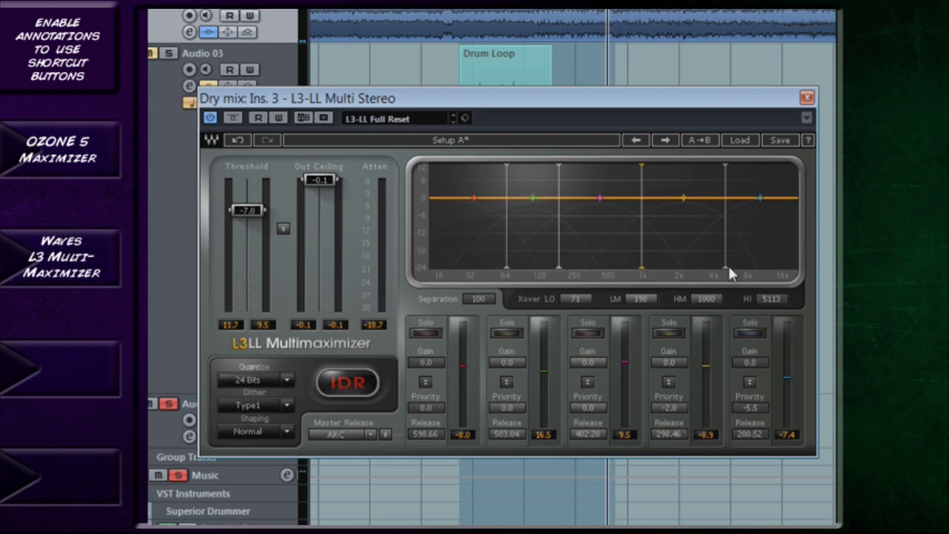
pyautogui.moveTo(730, 268)
pyautogui.mouseDown()
pyautogui.moveTo(742, 269)
pyautogui.moveTo(719, 271)
pyautogui.moveTo(727, 271)
pyautogui.mouseUp()
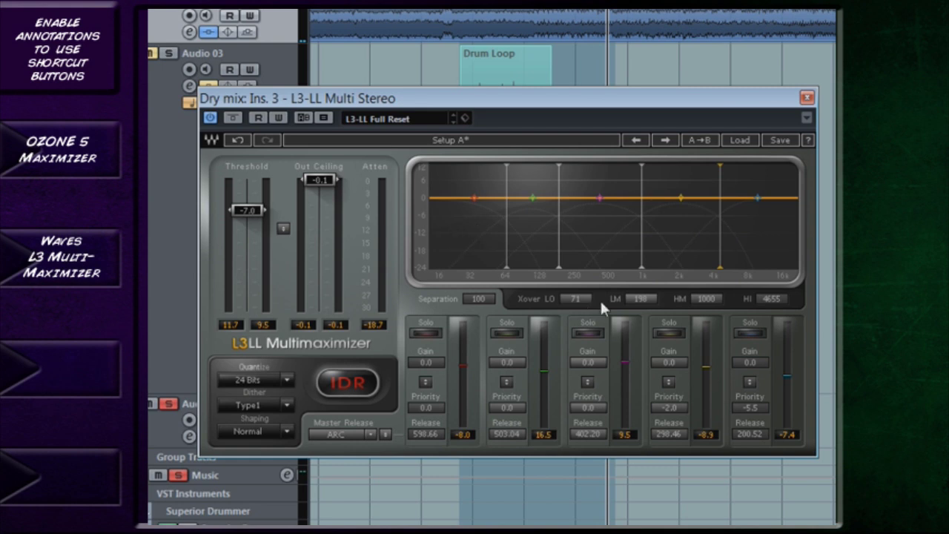
pyautogui.moveTo(254, 214); pyautogui.dragTo(247, 114)
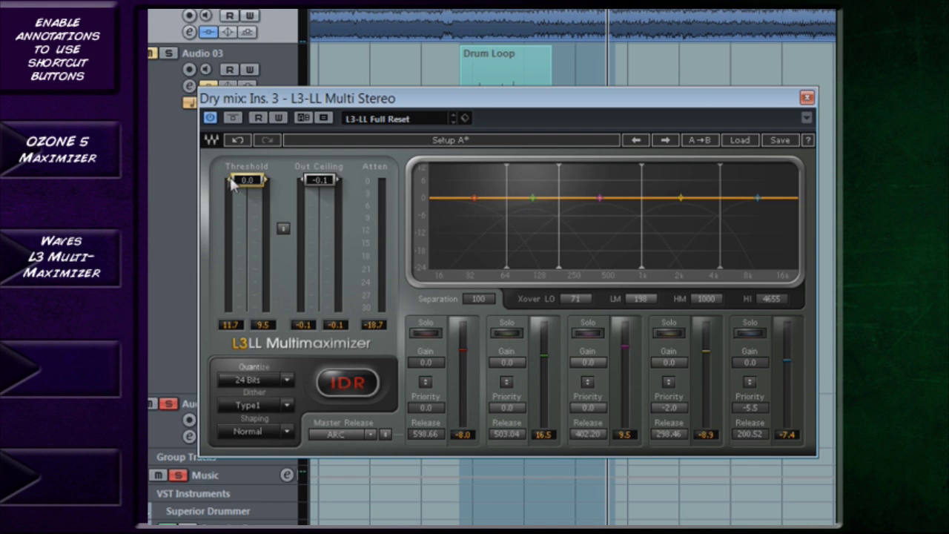
# Step: Set band 2 priority to -1.5, start playback, and drop the L3-LL threshold to -2.0
pyautogui.moveTo(267, 184)
pyautogui.mouseDown()
pyautogui.moveTo(260, 191)
pyautogui.moveTo(257, 182)
pyautogui.mouseUp()
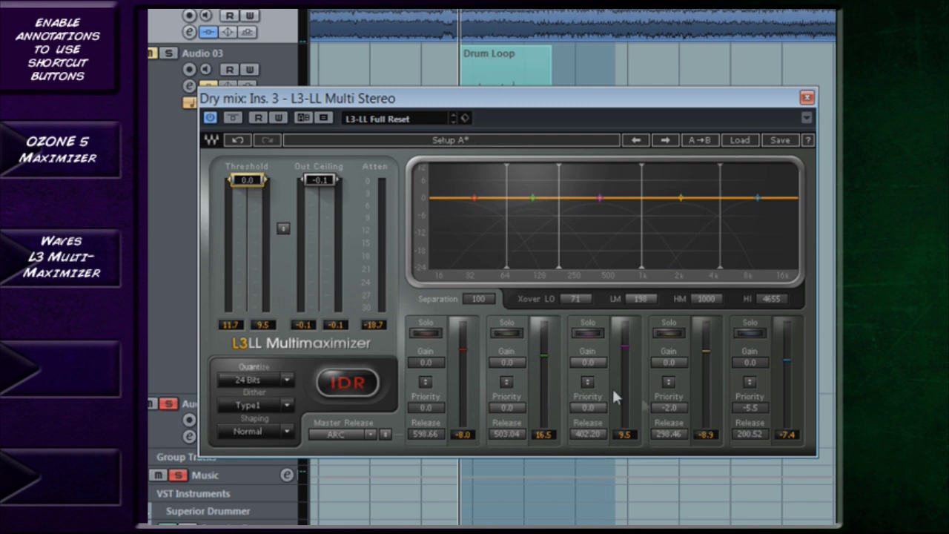
pyautogui.moveTo(512, 410)
pyautogui.mouseDown()
pyautogui.moveTo(519, 445)
pyautogui.moveTo(514, 413)
pyautogui.mouseUp()
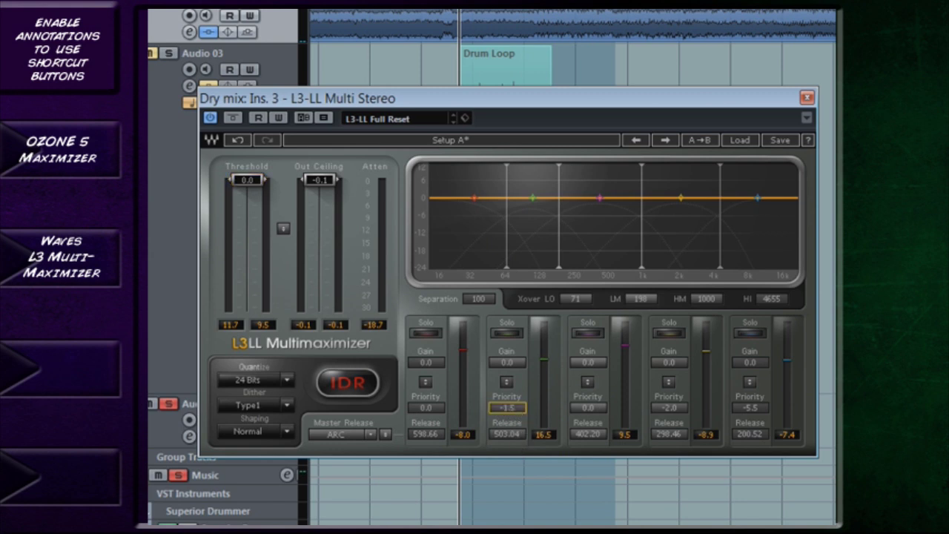
pyautogui.press('space')
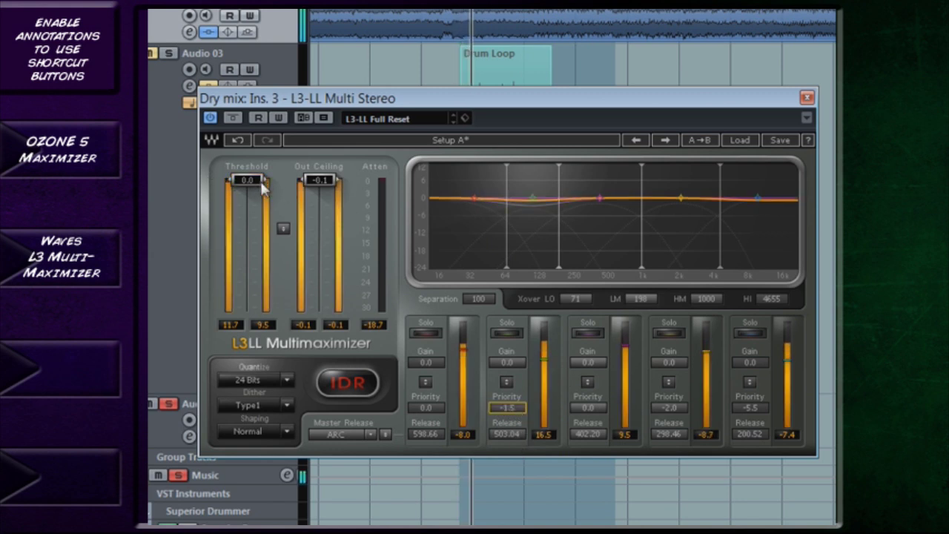
pyautogui.moveTo(252, 179); pyautogui.dragTo(257, 233)
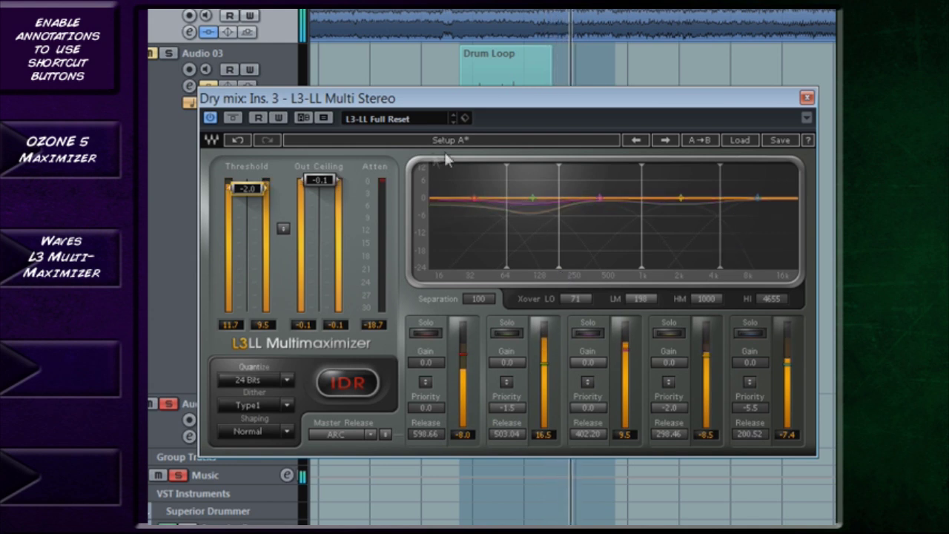
# Step: A/B the L3-LL Multimaximizer by bypassing it, then re-enable it
pyautogui.click(234, 120)
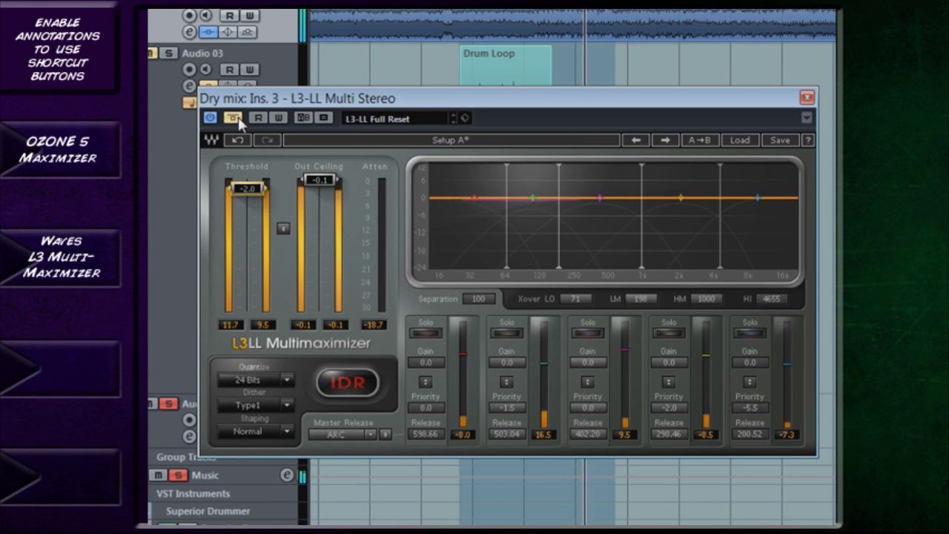
pyautogui.click(234, 119)
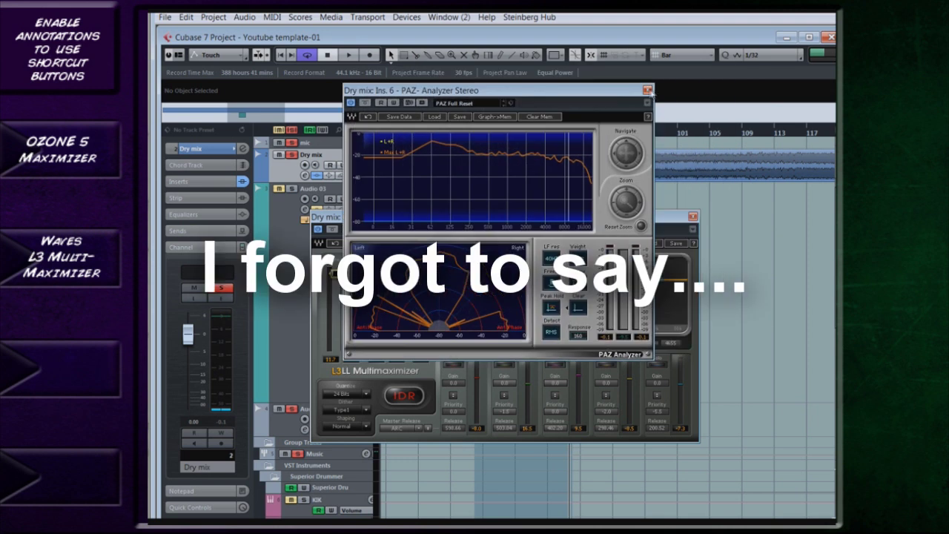
# Step: Close the PAZ Analyzer Stereo window to reveal the L3-LL Multimaximizer
pyautogui.click(648, 90)
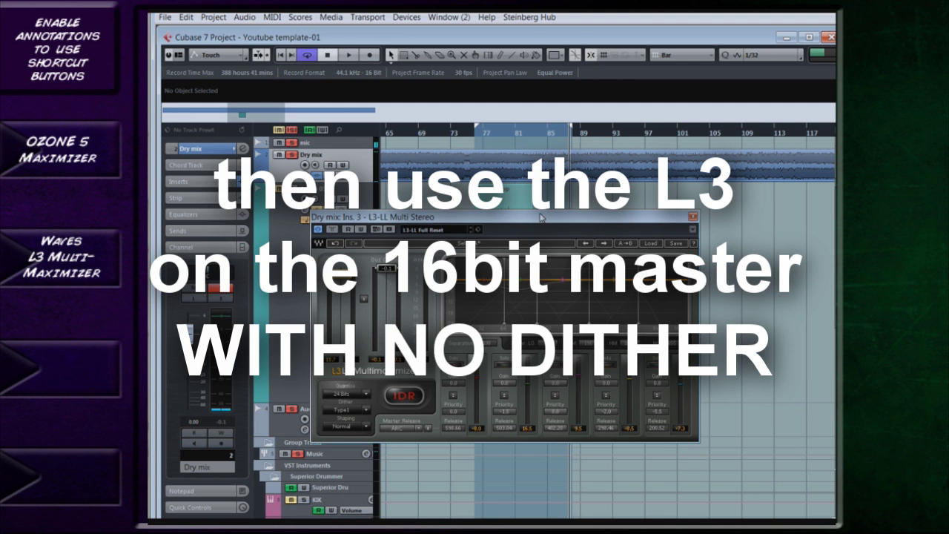
# Step: Drag the L3-LL Multi Stereo window up and slightly right over the project
pyautogui.moveTo(540, 218); pyautogui.dragTo(560, 238)
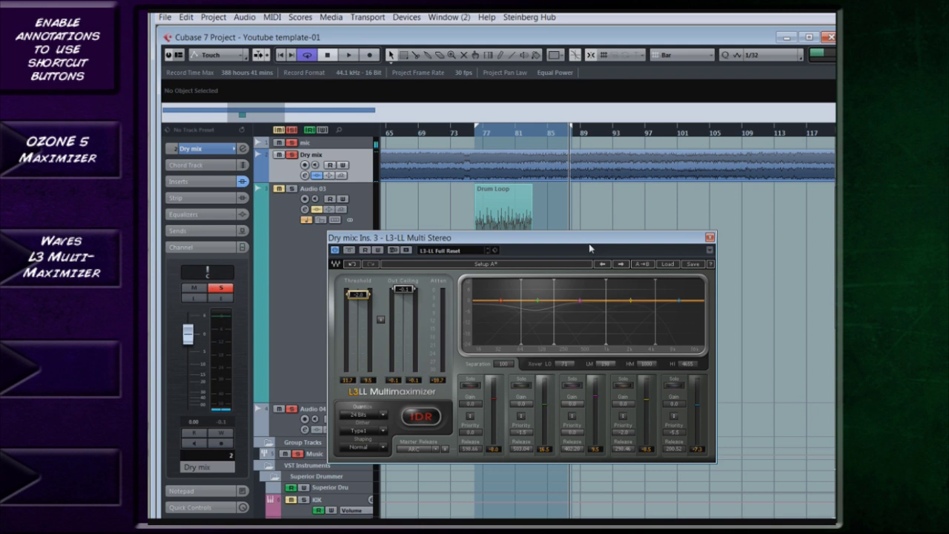
pyautogui.moveTo(589, 243); pyautogui.dragTo(588, 221)
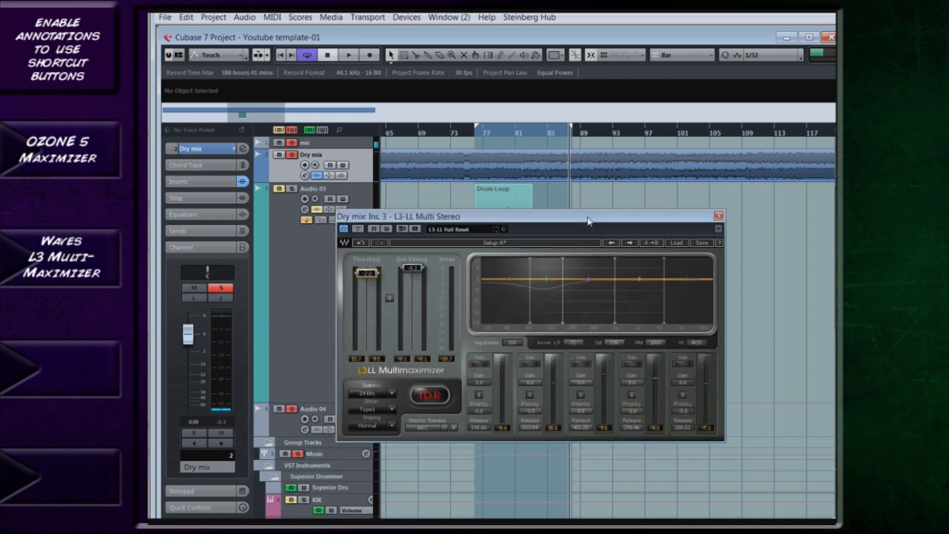